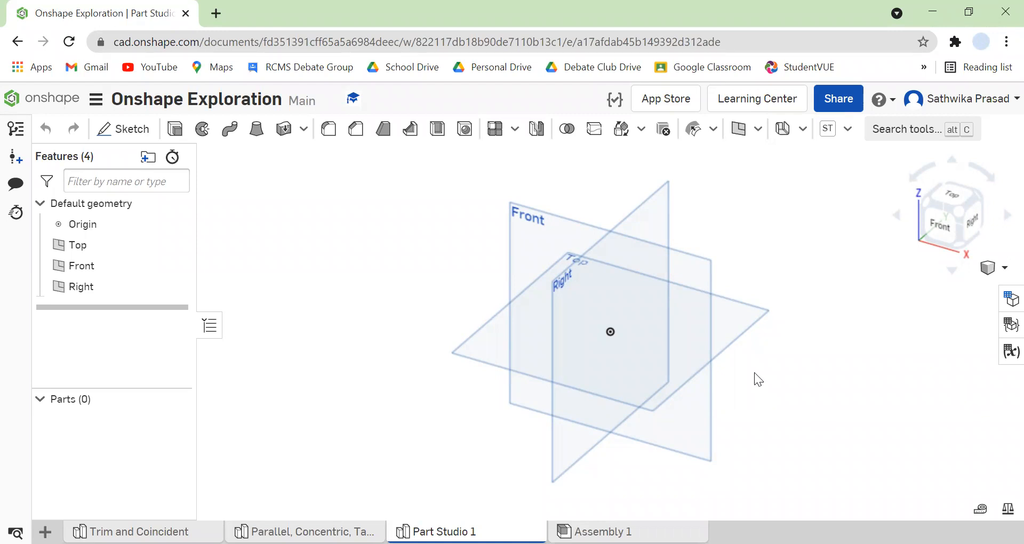
Start a new sketch on the Top plane and view it normal to the sketch plane.
left_click(752, 319)
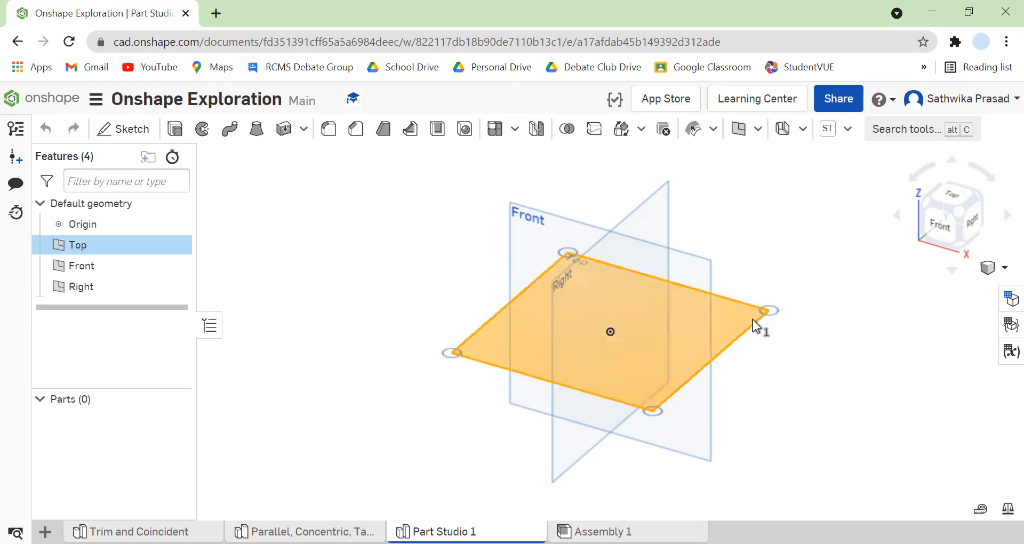
right_click(753, 318)
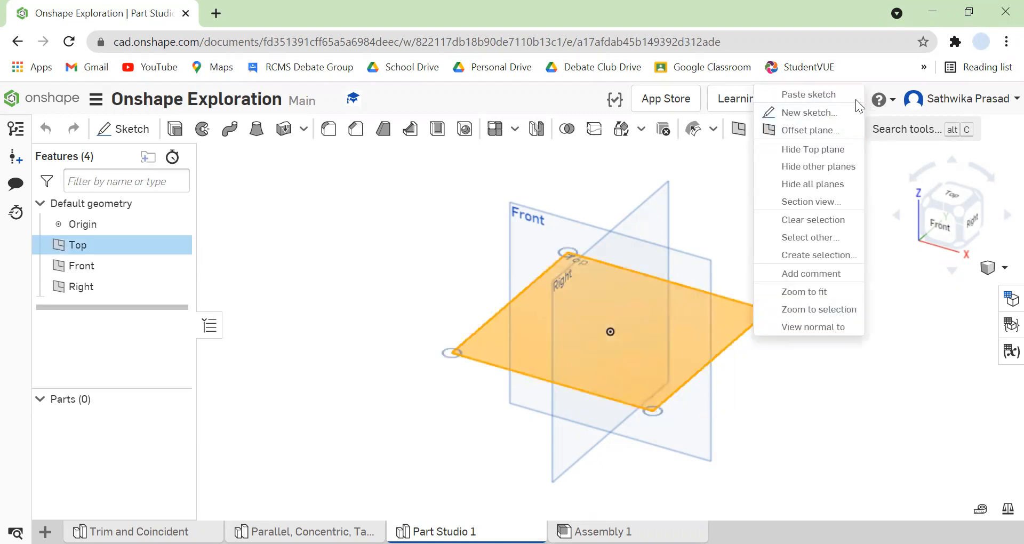
left_click(824, 111)
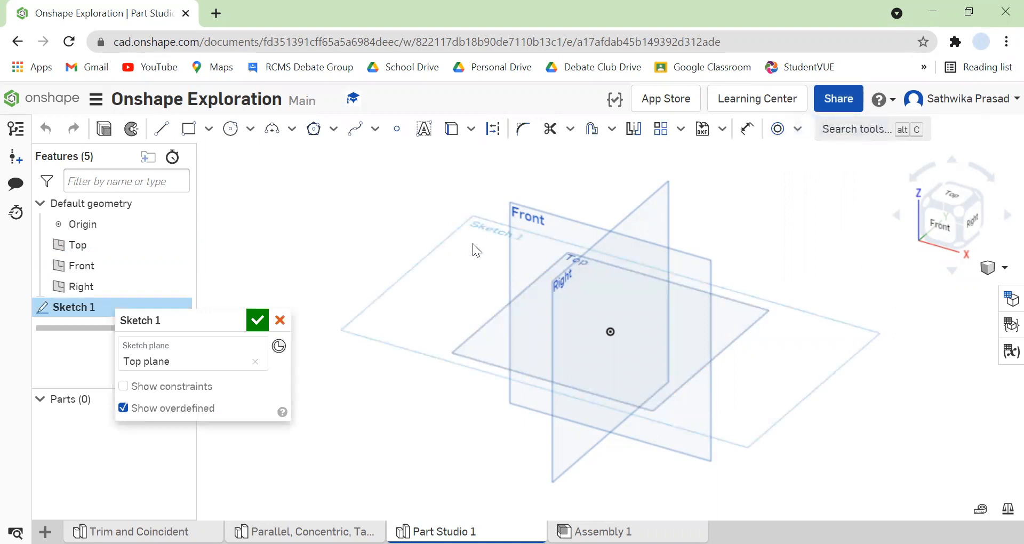
right_click(474, 277)
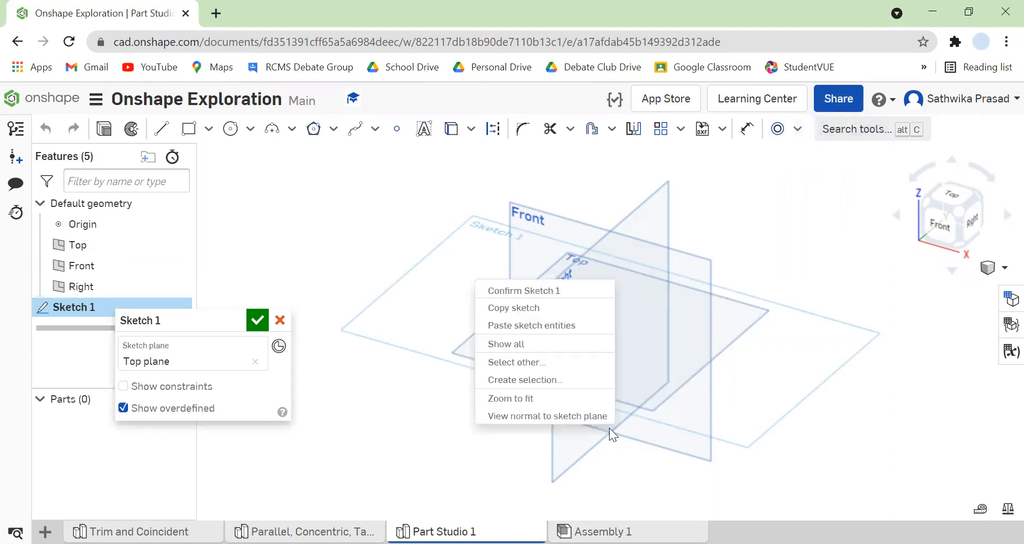
left_click(552, 415)
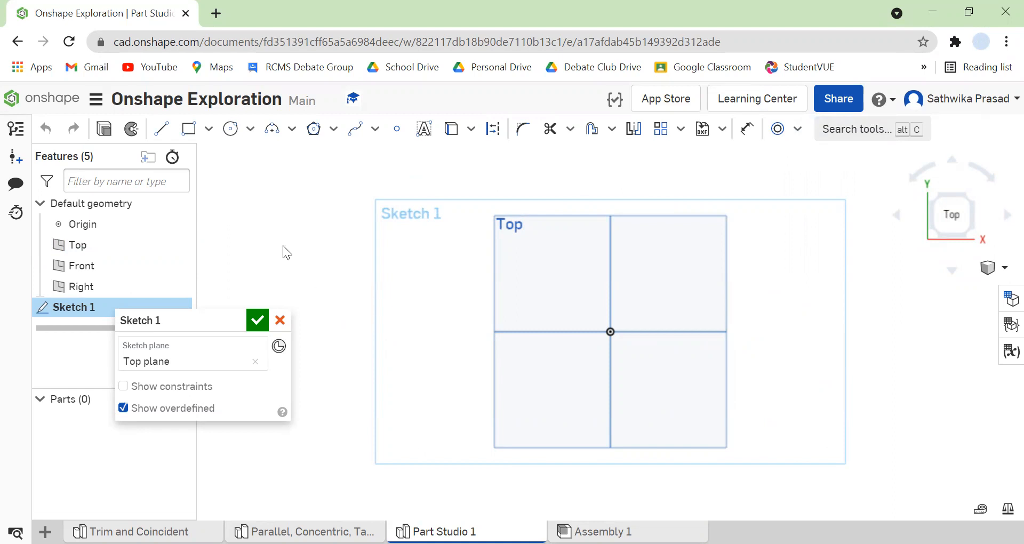
Sketch a short steep line, a long descending diagonal line across the plane, and two connected lines below it, each about 3.9 long.
left_click(162, 128)
mouse_move(393, 319)
left_mouse_down()
mouse_move(779, 510)
mouse_move(703, 485)
left_mouse_up()
left_click_drag(547, 479, 425, 408)
left_click_drag(508, 249, 837, 450)
left_click_drag(450, 426, 578, 401)
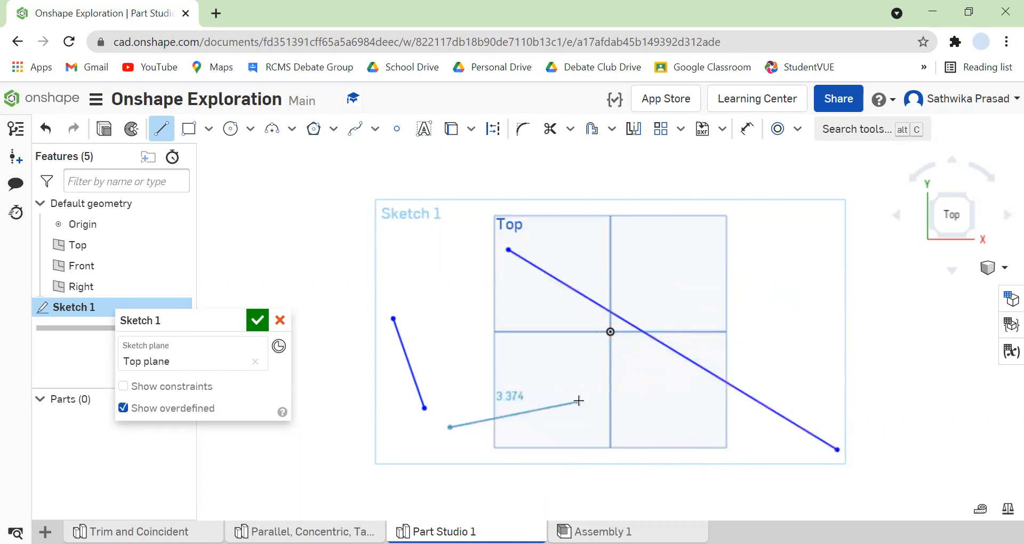
left_click(596, 389)
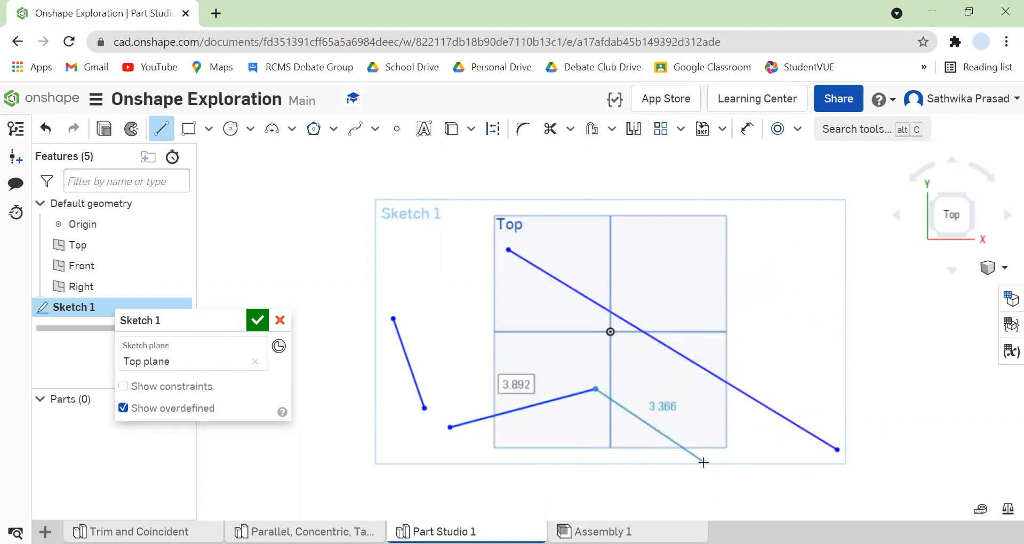
left_click(720, 476)
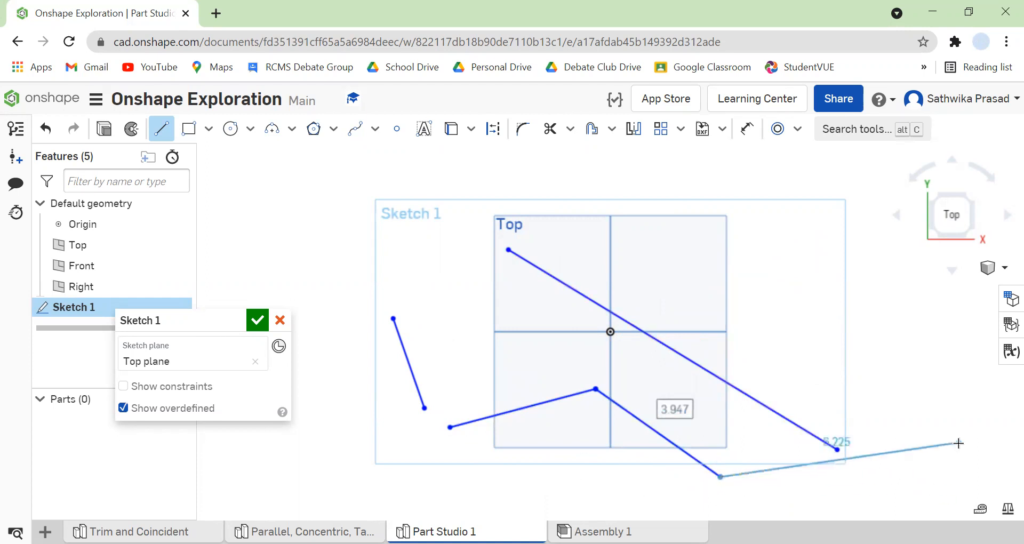
key("Escape")
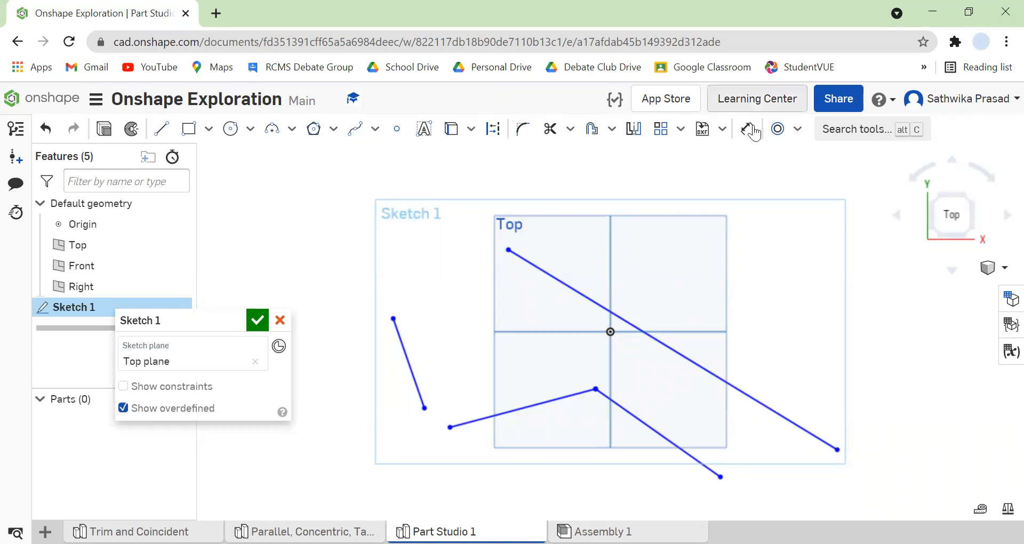
Constrain the short separate line to be horizontal and the long diagonal line to be vertical.
left_click(798, 129)
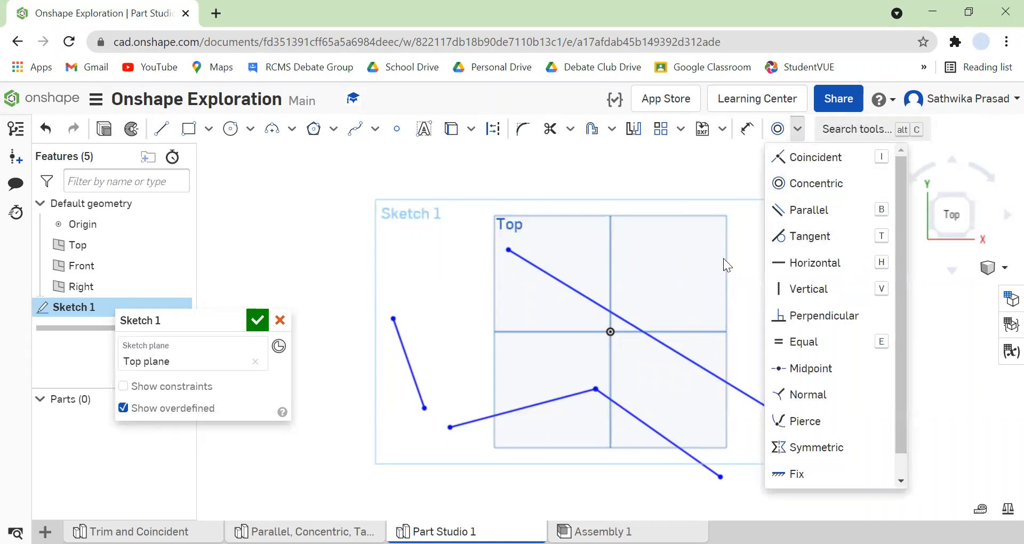
left_click(828, 266)
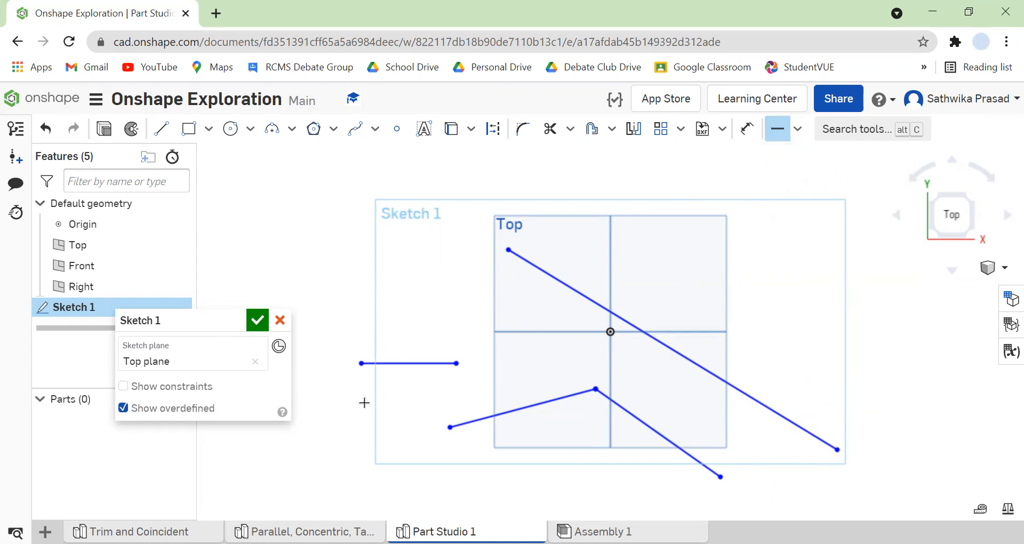
left_click(798, 133)
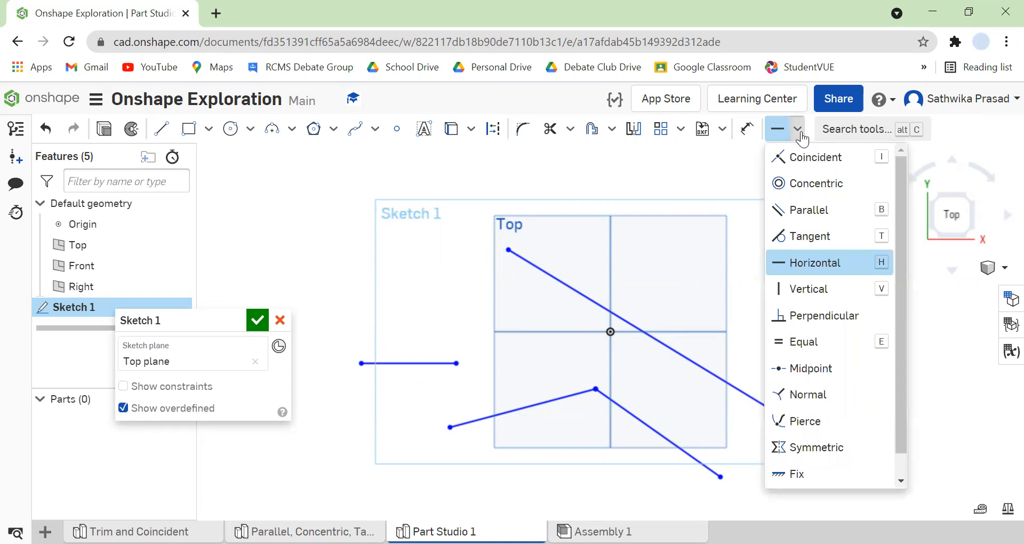
left_click(867, 289)
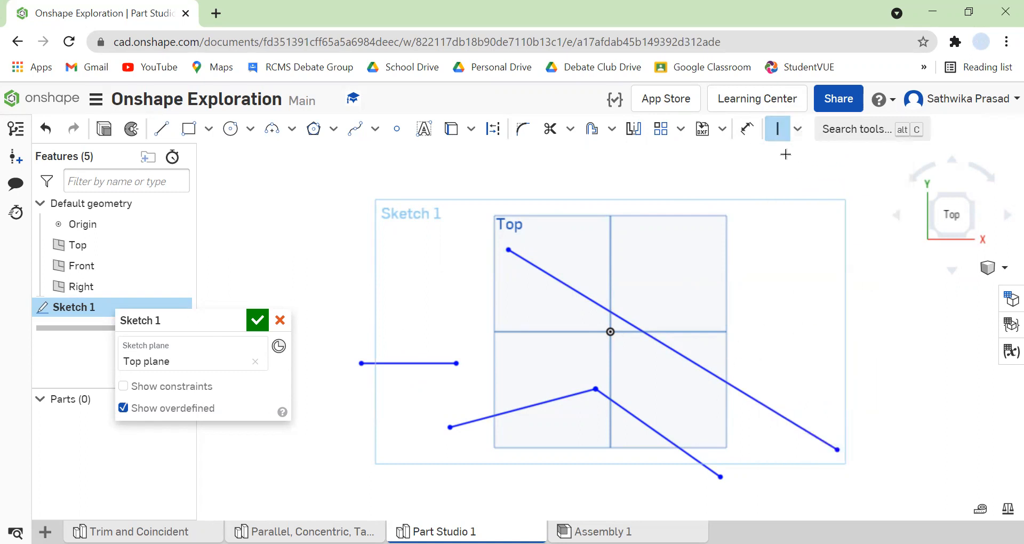
left_click(737, 390)
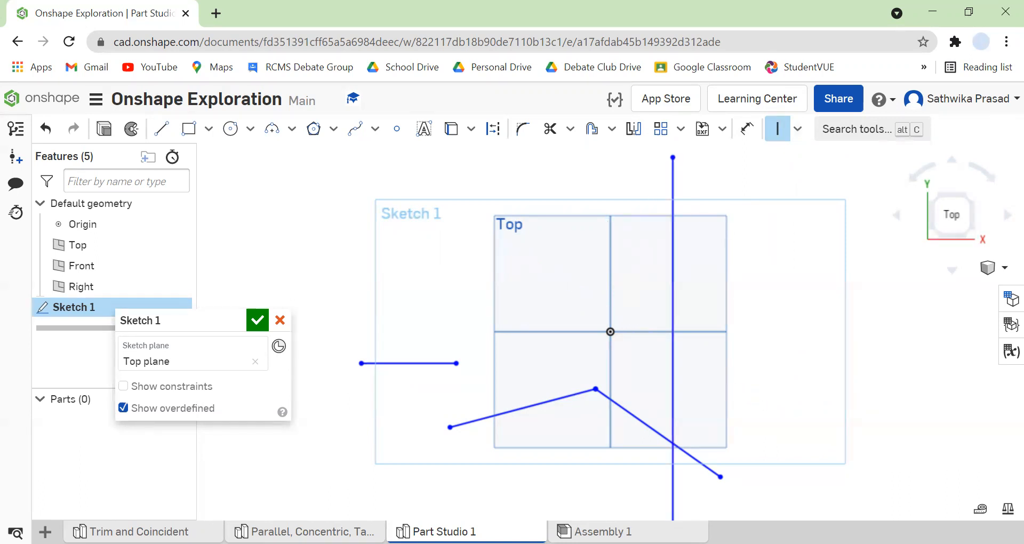
left_click(787, 138)
Move the vertical line to the left of the horizontal line and shift the horizontal line slightly upward.
mouse_move(673, 207)
left_mouse_down()
mouse_move(364, 207)
mouse_move(331, 187)
mouse_move(332, 174)
left_mouse_up()
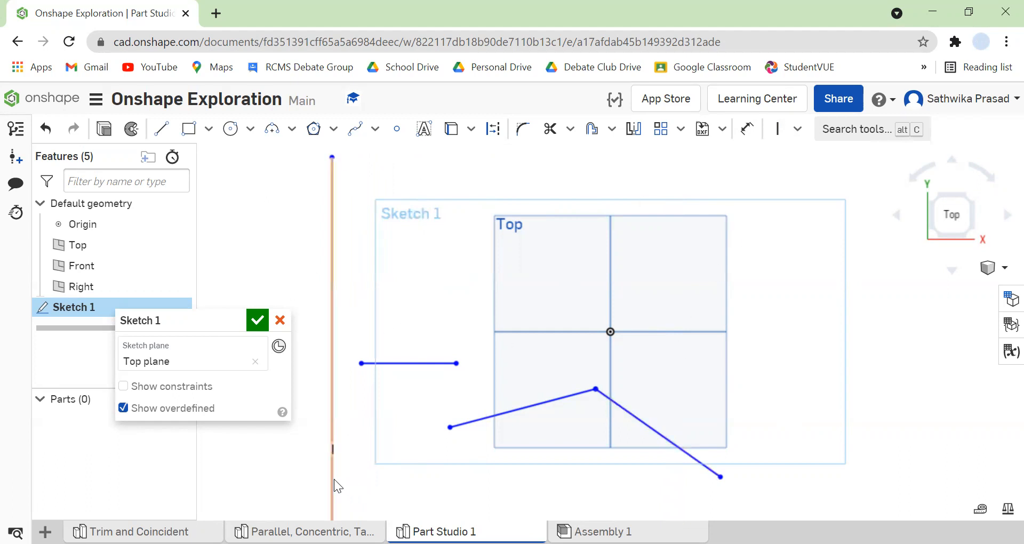
mouse_move(395, 363)
left_mouse_down()
mouse_move(394, 288)
mouse_move(396, 412)
mouse_move(379, 345)
left_mouse_up()
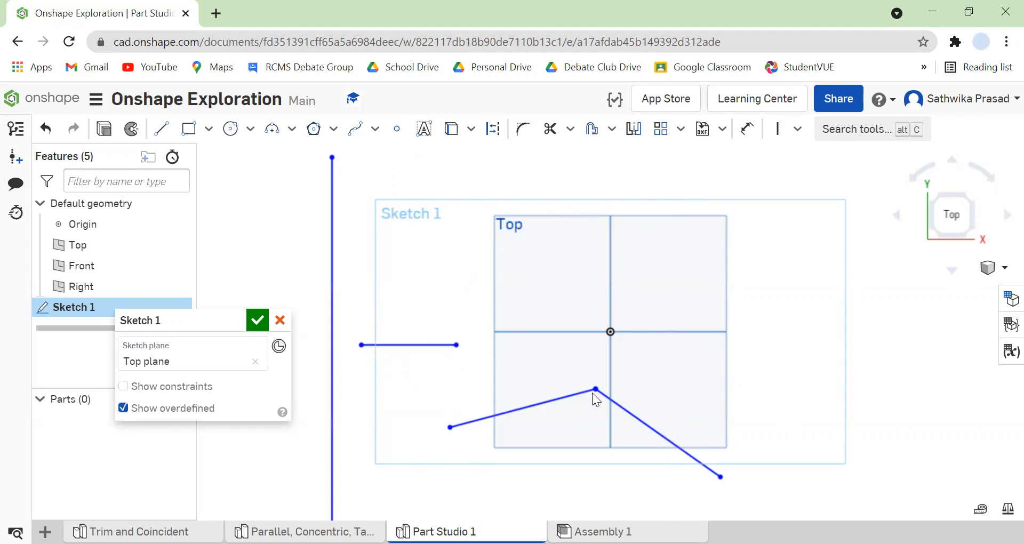
Place the shared endpoint of the two connected lines on the origin and swing the right line's free end outward and up.
mouse_move(594, 390)
left_mouse_down()
mouse_move(647, 368)
mouse_move(611, 334)
mouse_move(615, 365)
mouse_move(596, 389)
mouse_move(610, 331)
left_mouse_up()
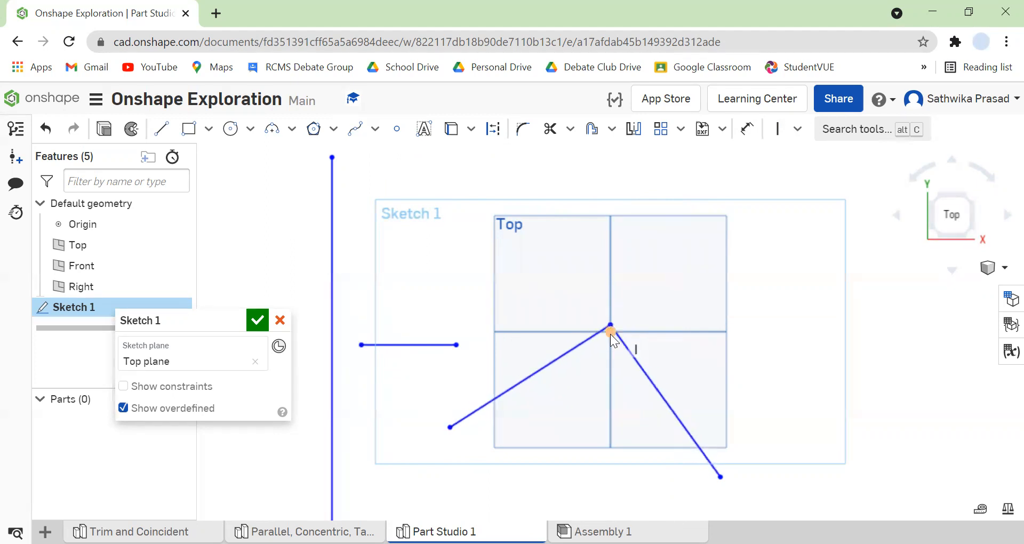
left_click_drag(720, 476, 779, 434)
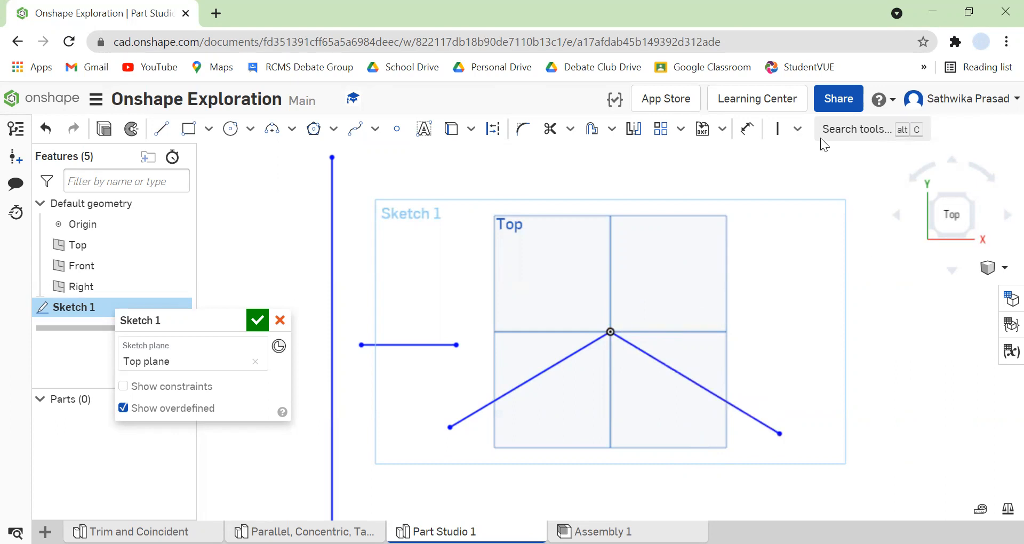
Apply a Perpendicular constraint between the two lines that meet at the origin.
left_click(797, 133)
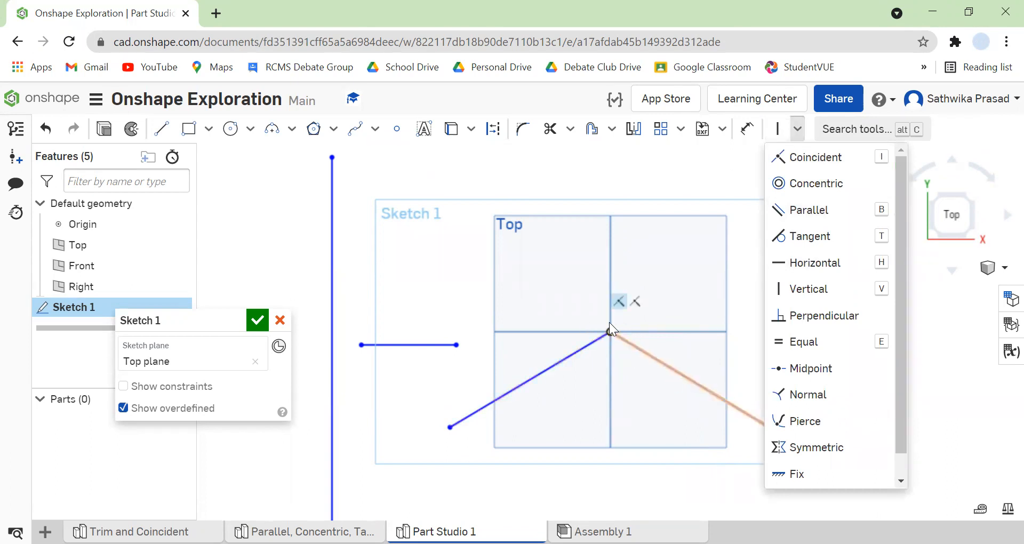
left_click(930, 328)
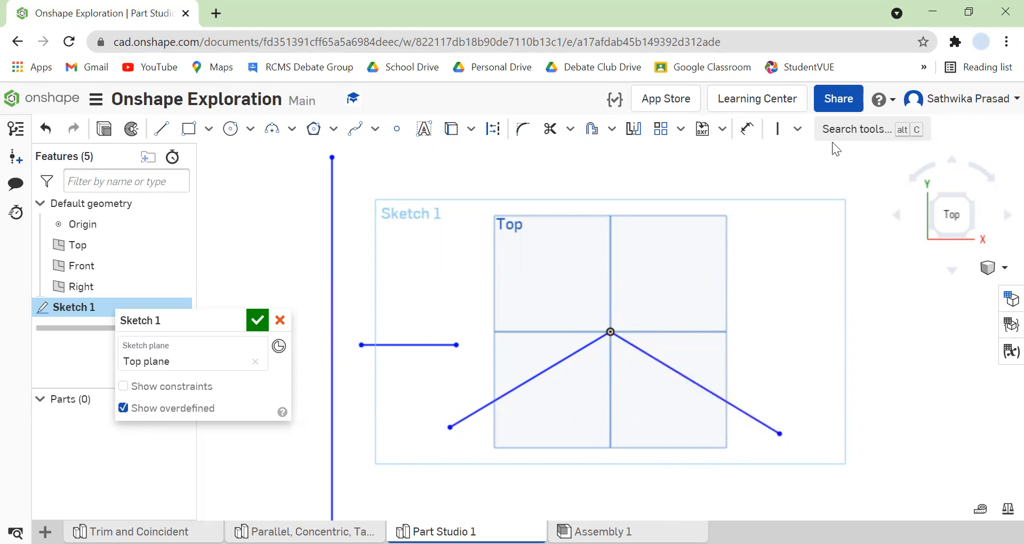
left_click(798, 130)
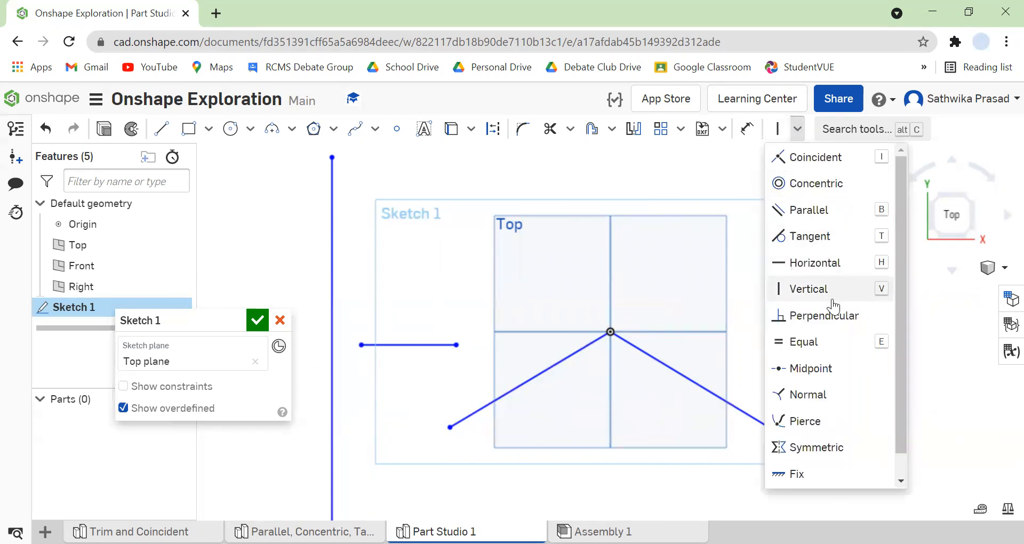
left_click(866, 318)
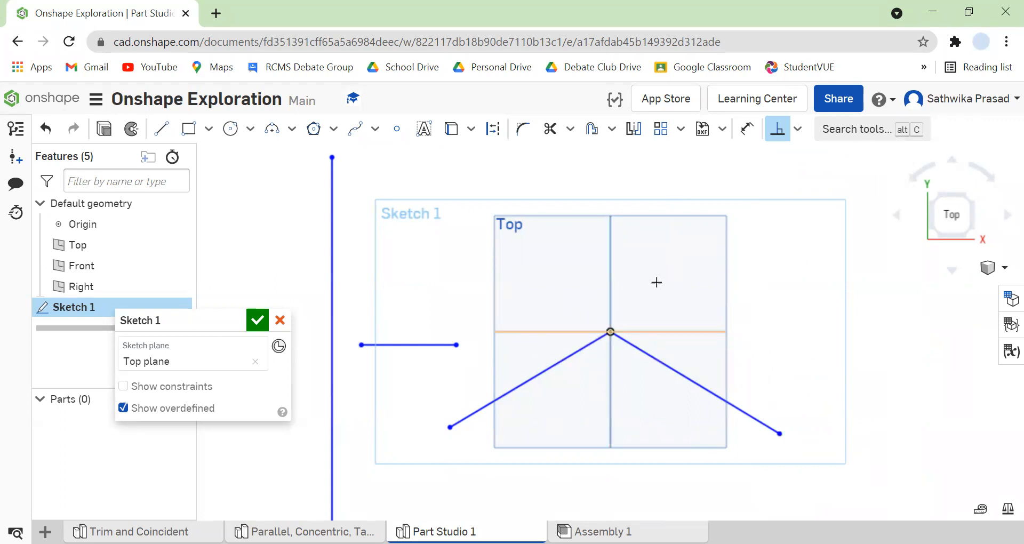
left_click(692, 381)
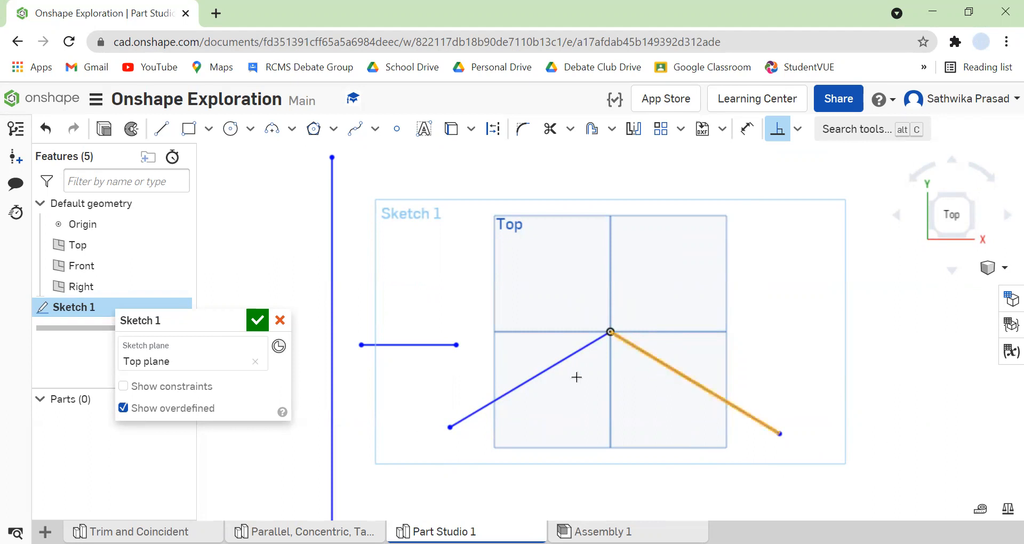
left_click(542, 371)
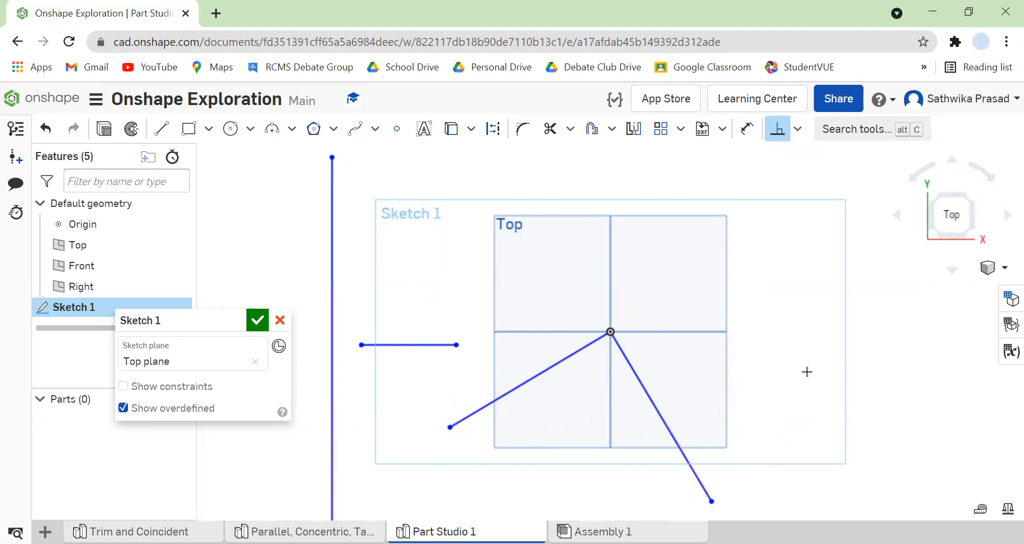
key("Escape")
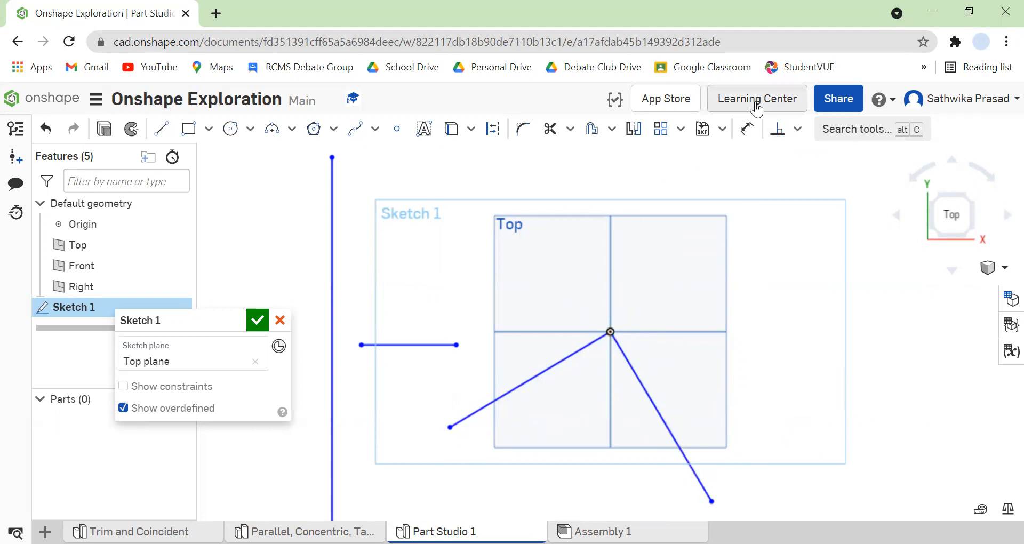
Dimension the angle between the two lines meeting at the origin.
left_click(747, 130)
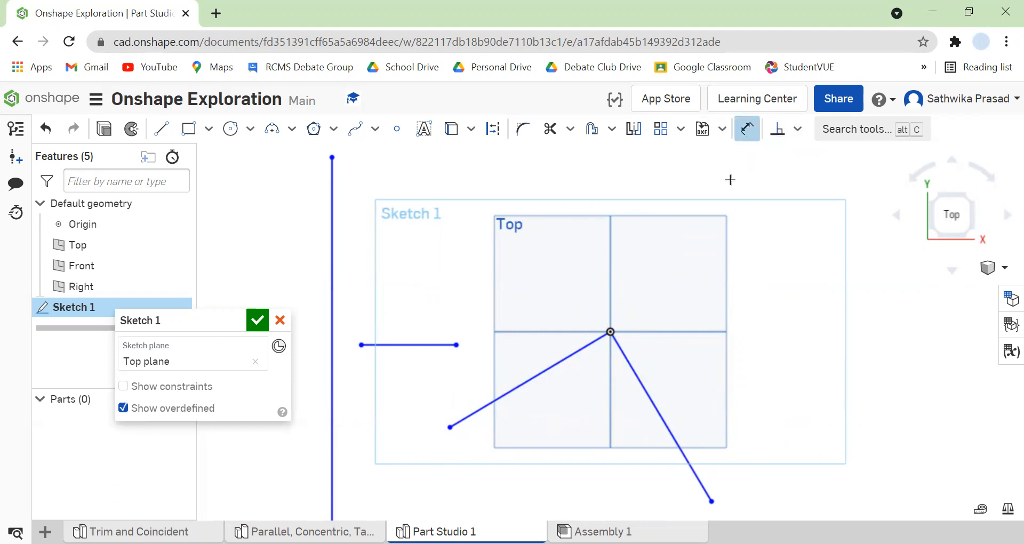
left_click(571, 356)
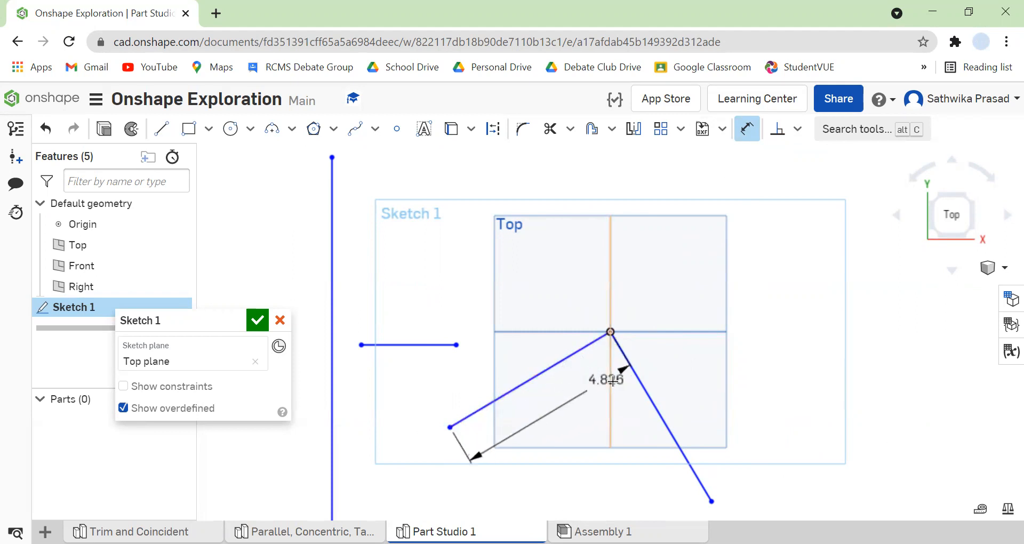
left_click(629, 381)
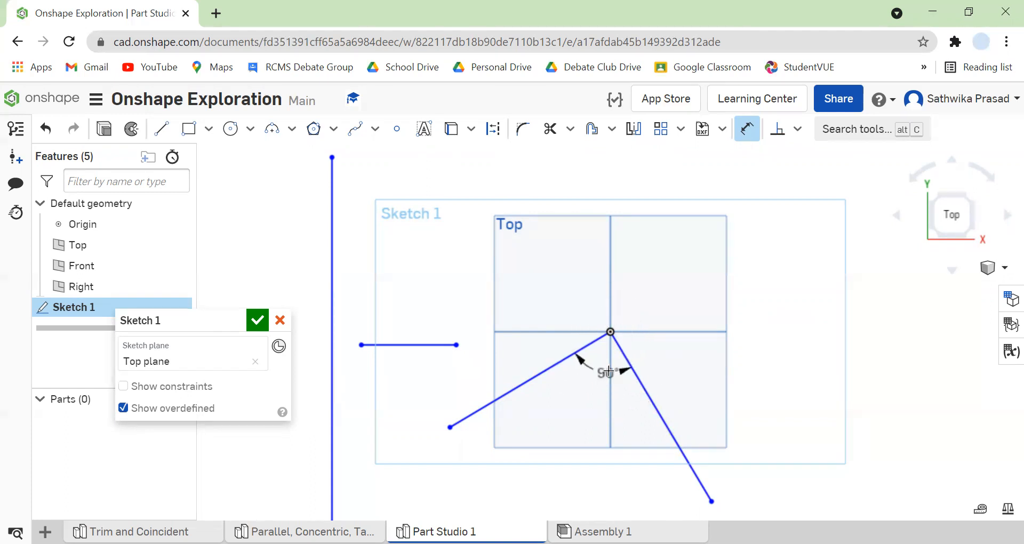
left_click(605, 368)
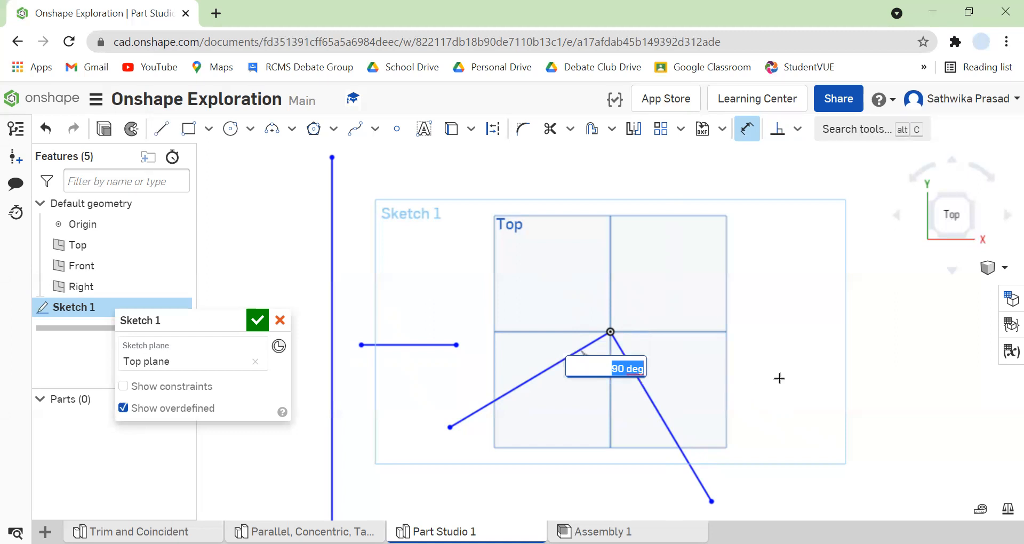
key("Return")
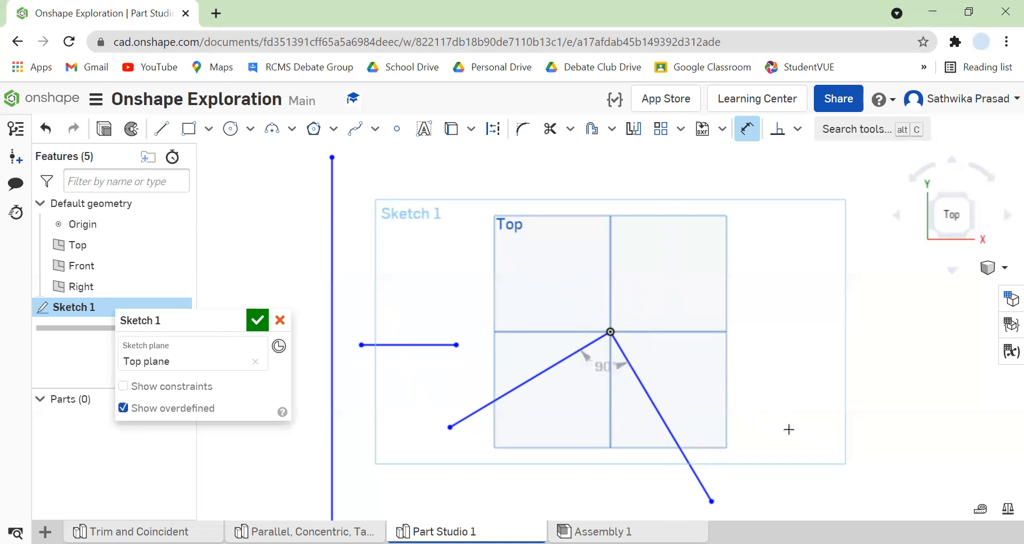